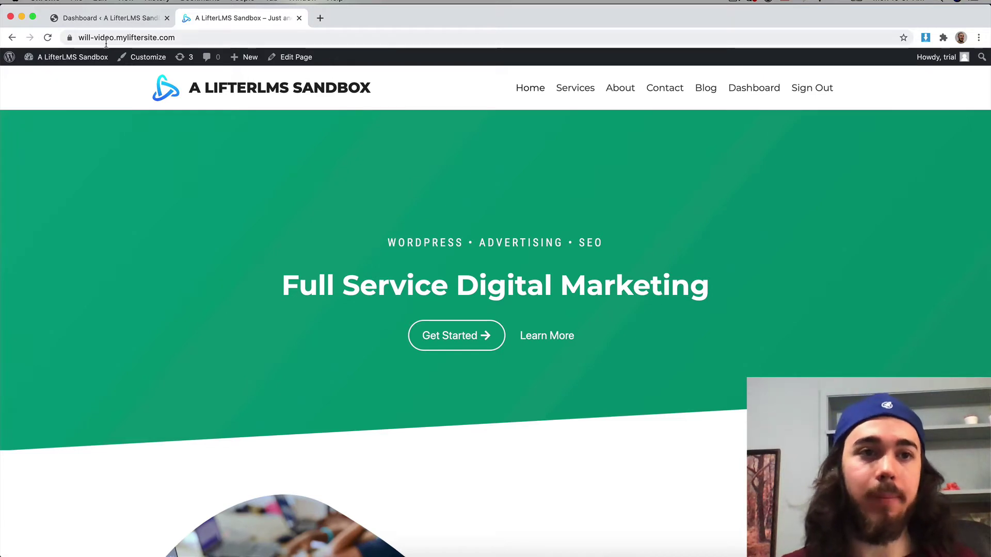
Open LifterLMS Reporting's Students tab and highlight the student's February 1, 2021 registration date
left_click(82, 58)
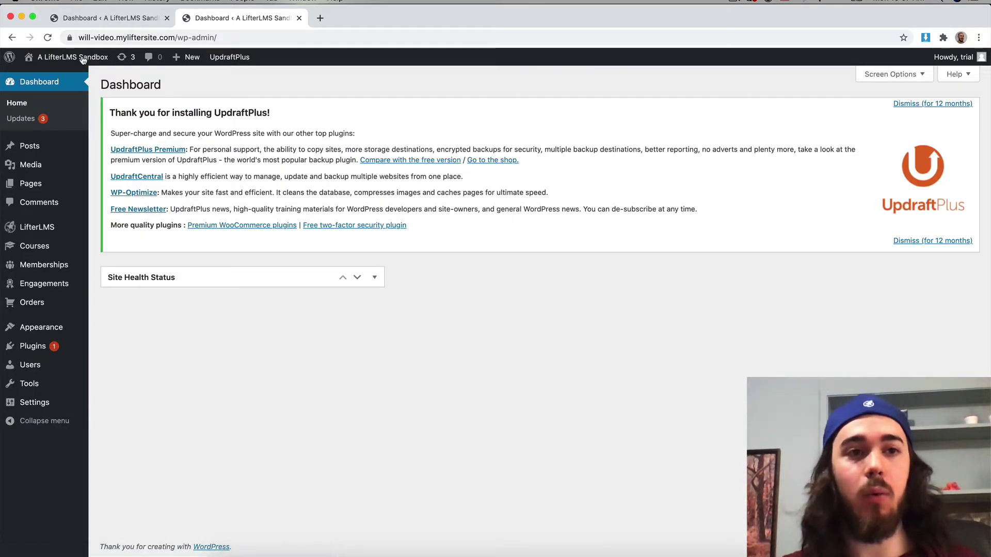
mouse_move(34, 235)
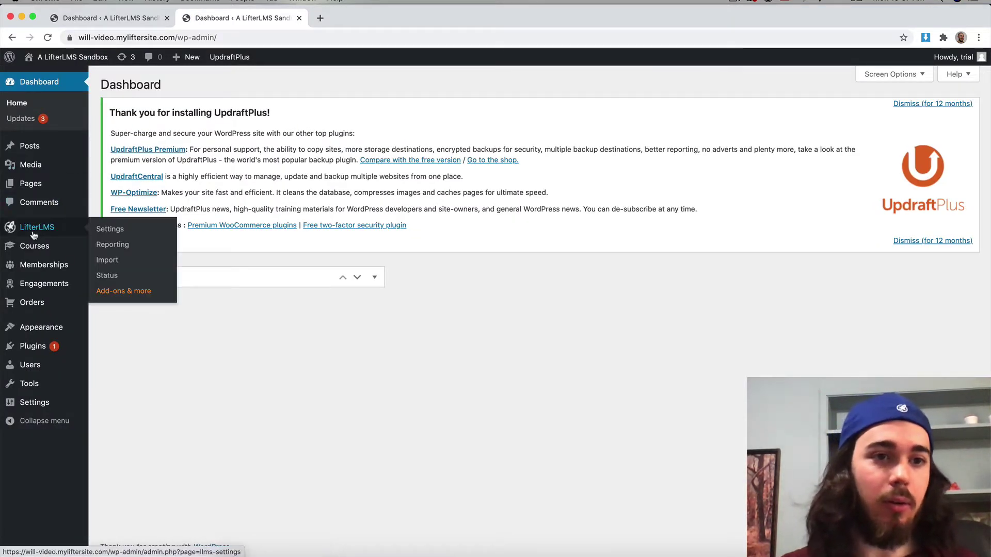
left_click(118, 250)
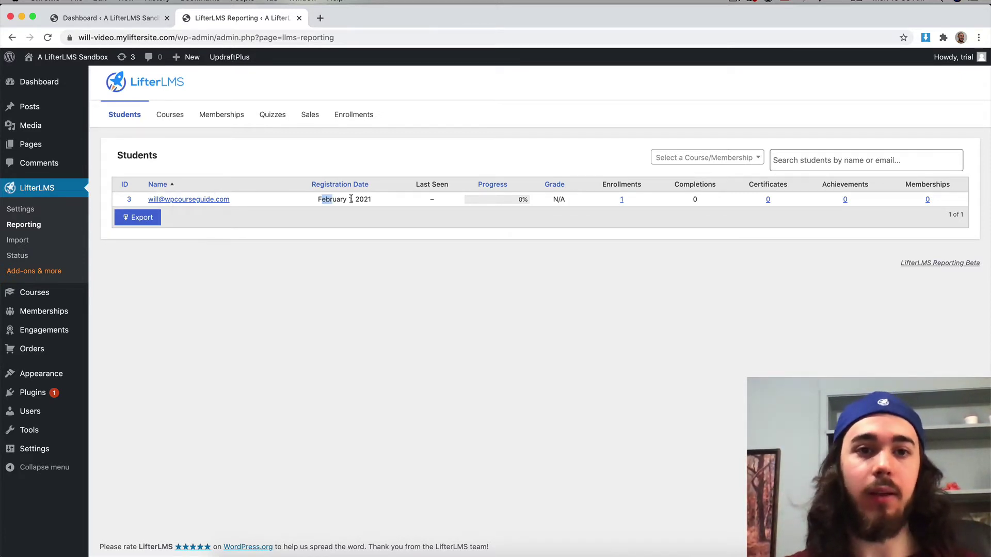
left_click_drag(351, 199, 443, 202)
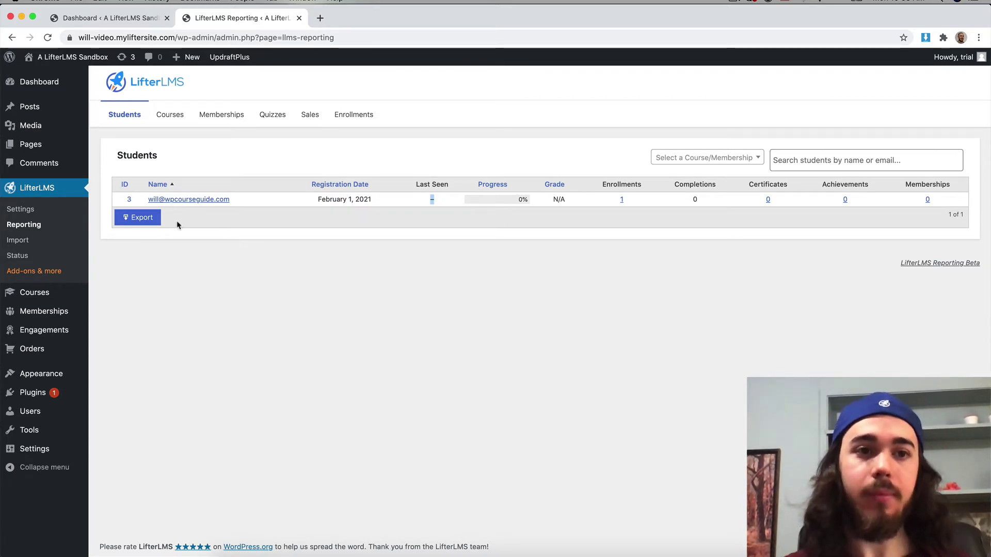
left_click(150, 221)
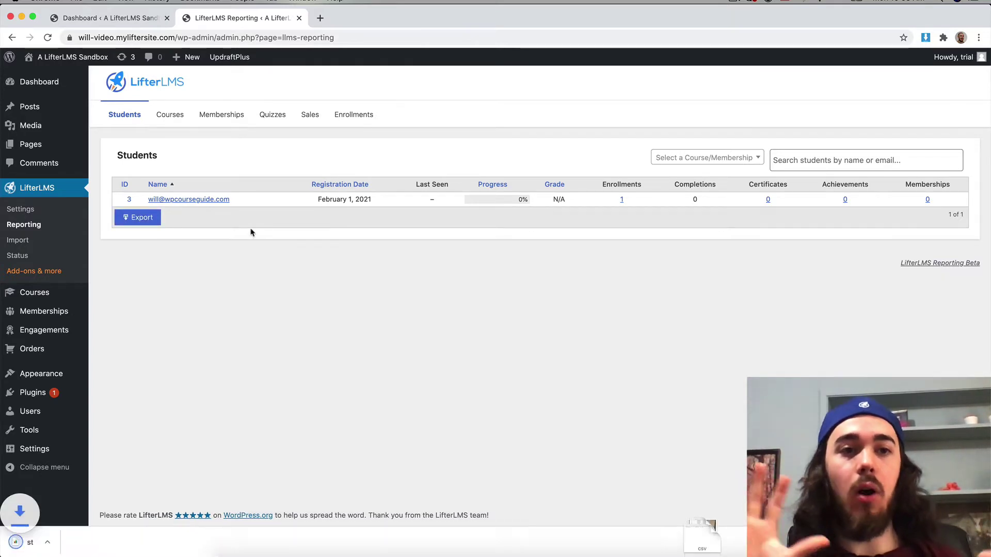
left_click(57, 542)
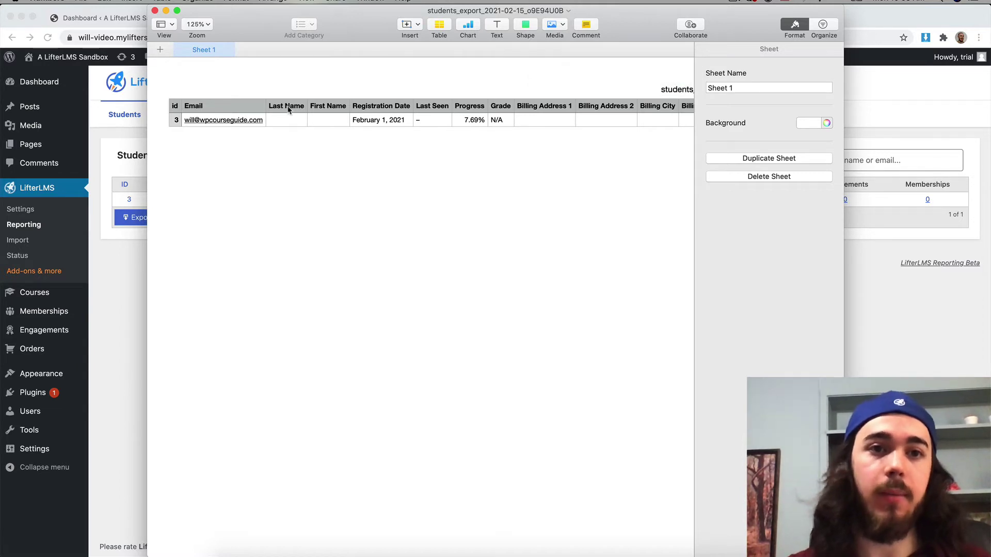
left_click(290, 108)
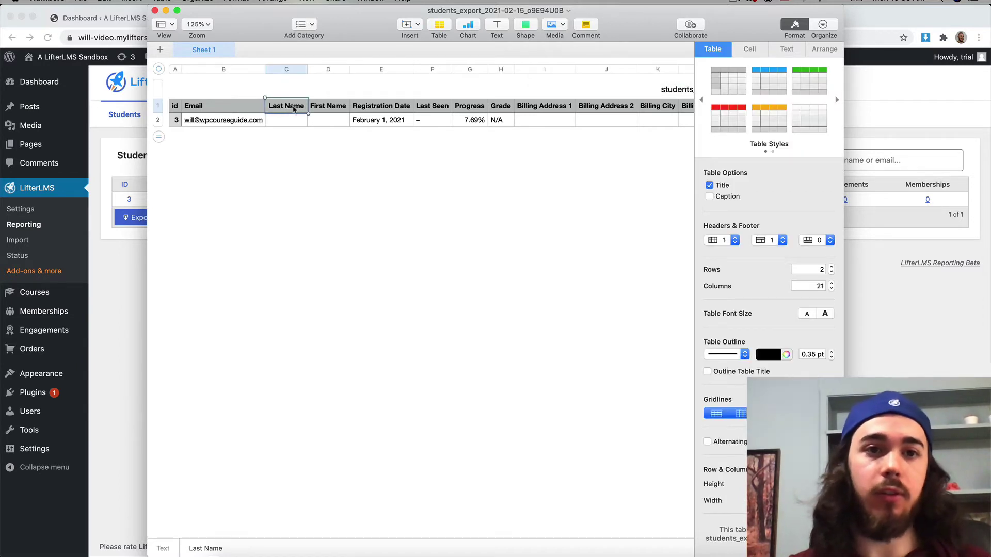
left_click(154, 11)
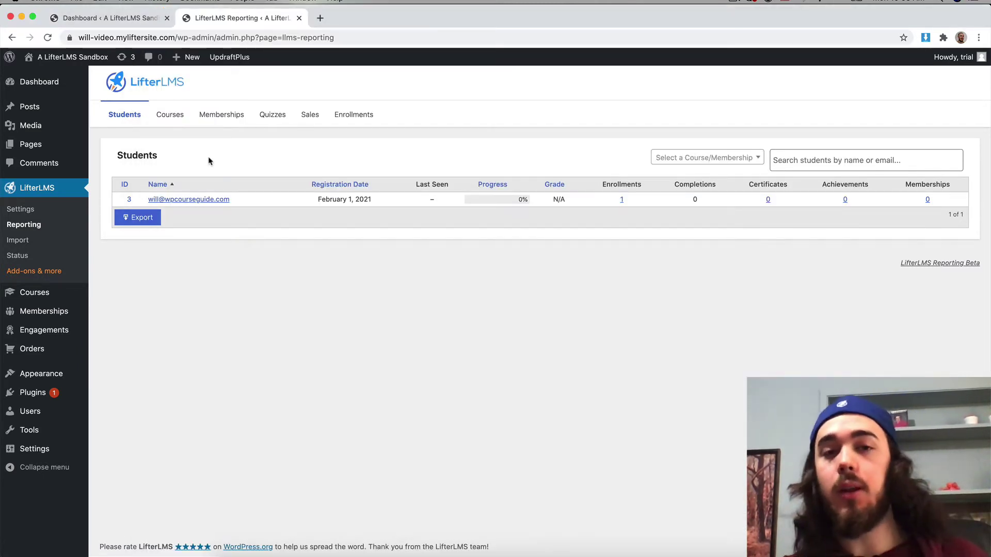
Open Course Template from the Courses report and list its one enrolled student
left_click(169, 127)
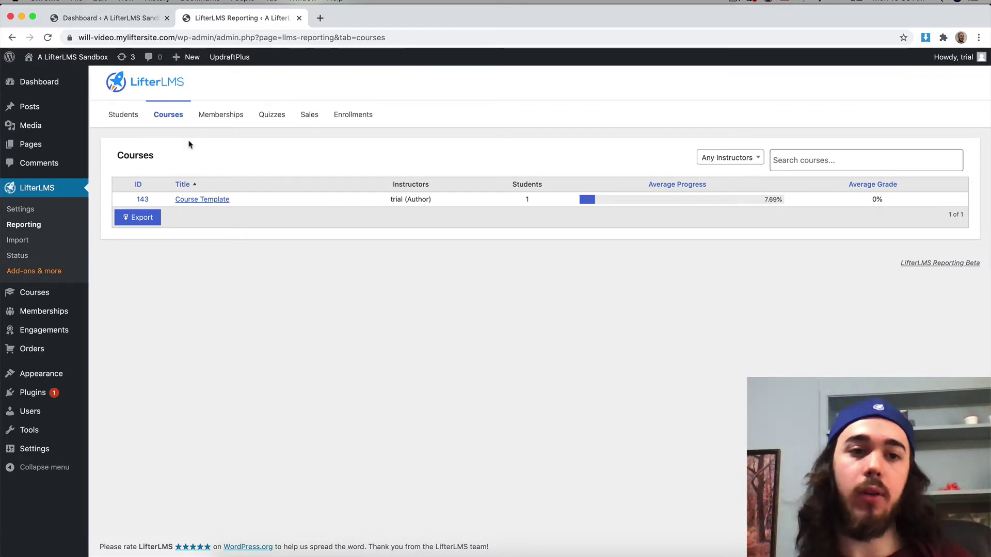
left_click(206, 201)
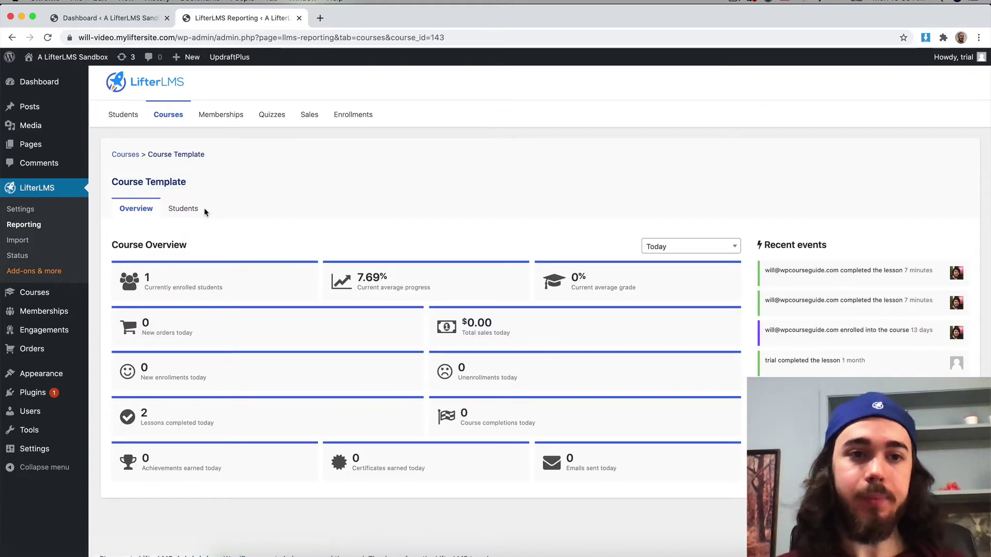
left_click(204, 211)
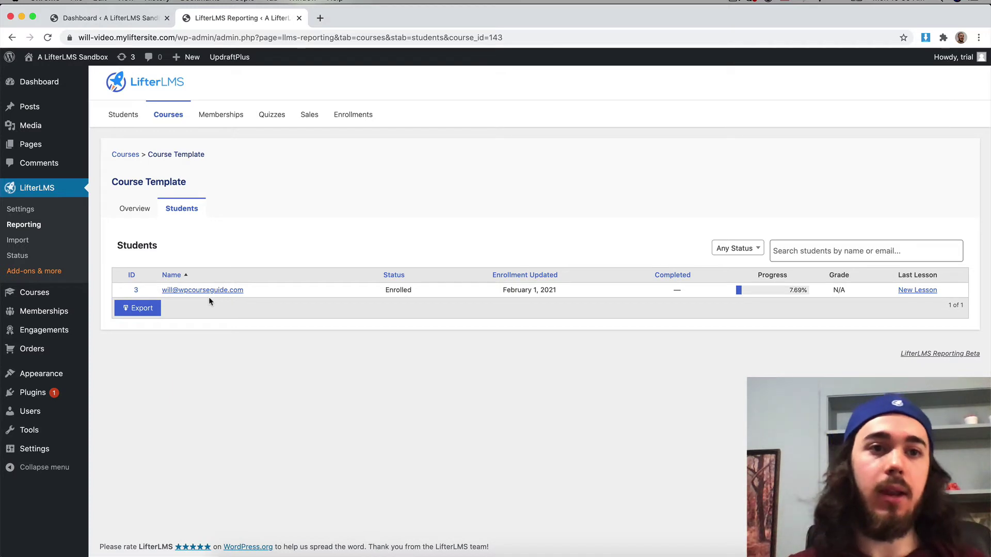
Show Course Template's Overview for All Time and highlight the 7.69% average progress
left_click(143, 219)
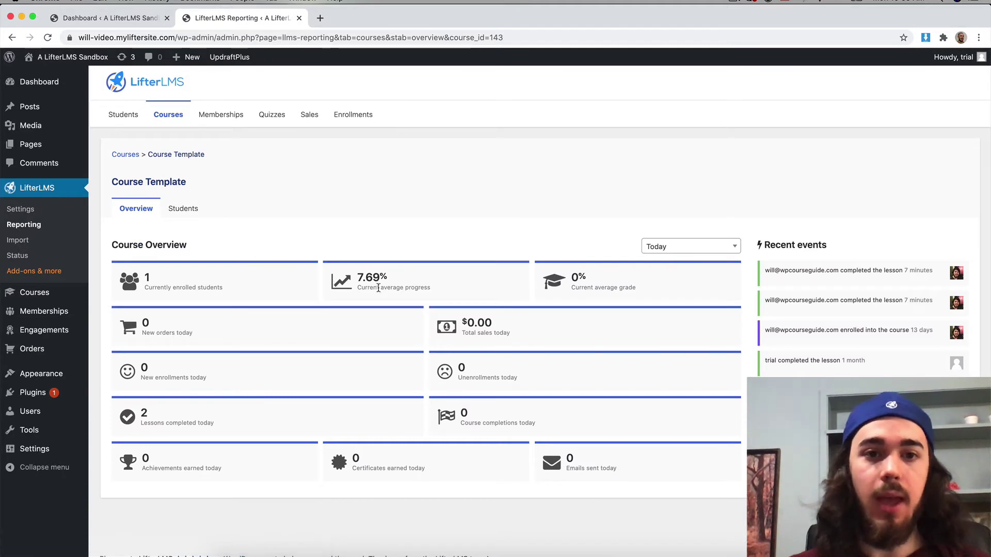
left_click_drag(379, 288, 405, 288)
left_click(657, 248)
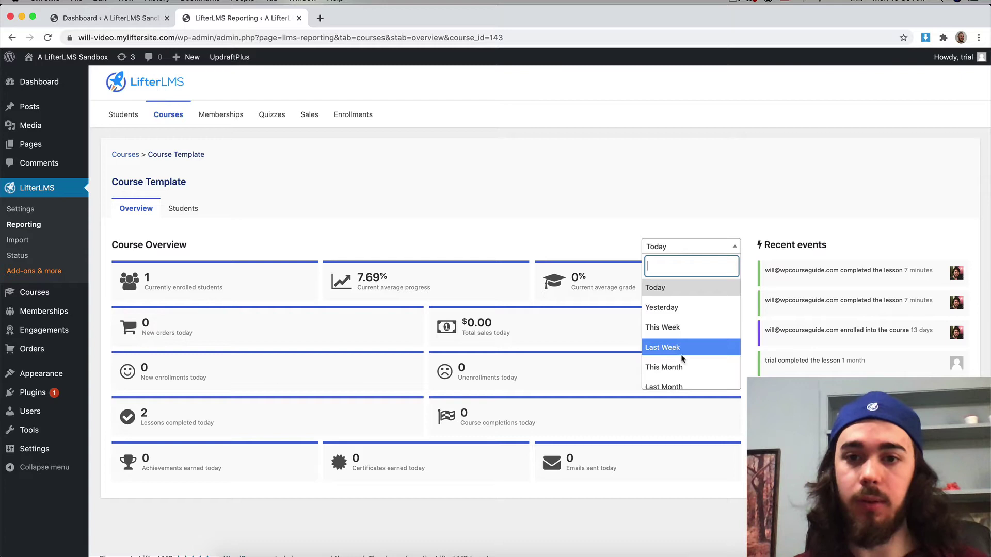
scroll(680, 355, "down", 3)
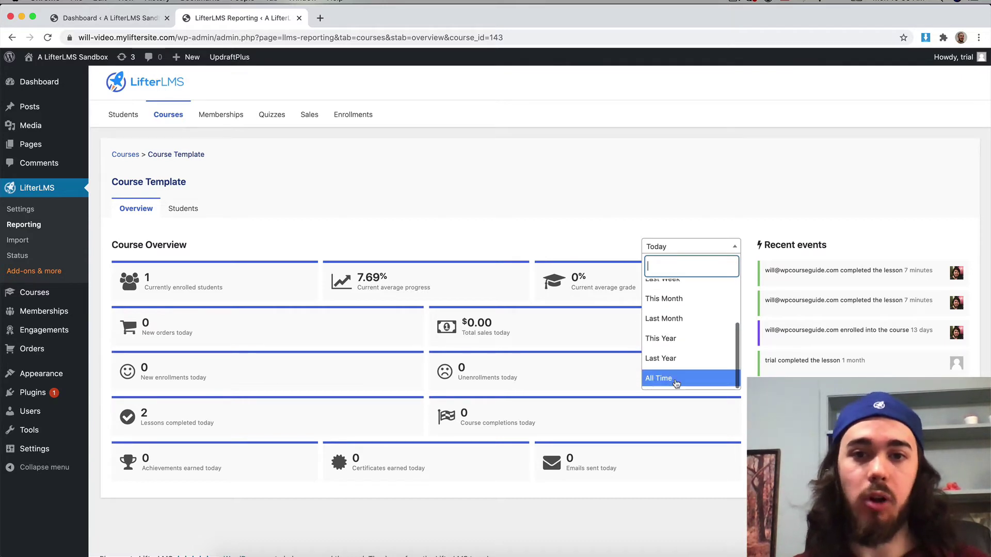
left_click(676, 381)
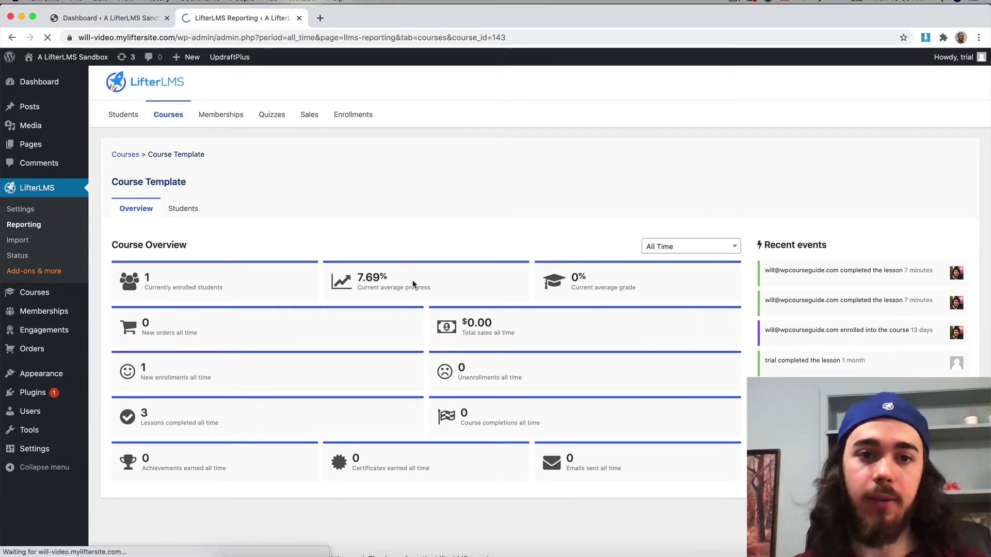
left_click_drag(365, 288, 440, 290)
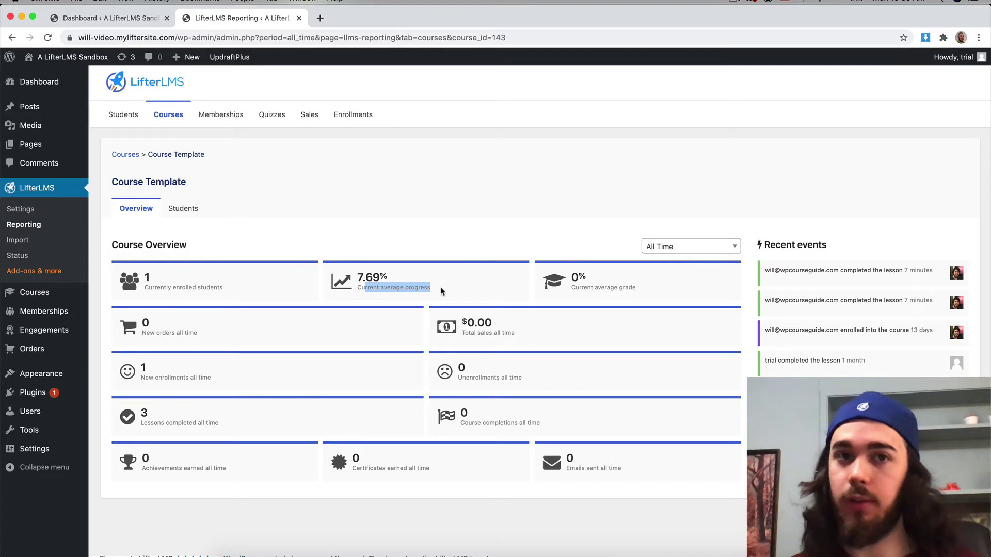
left_click(368, 269)
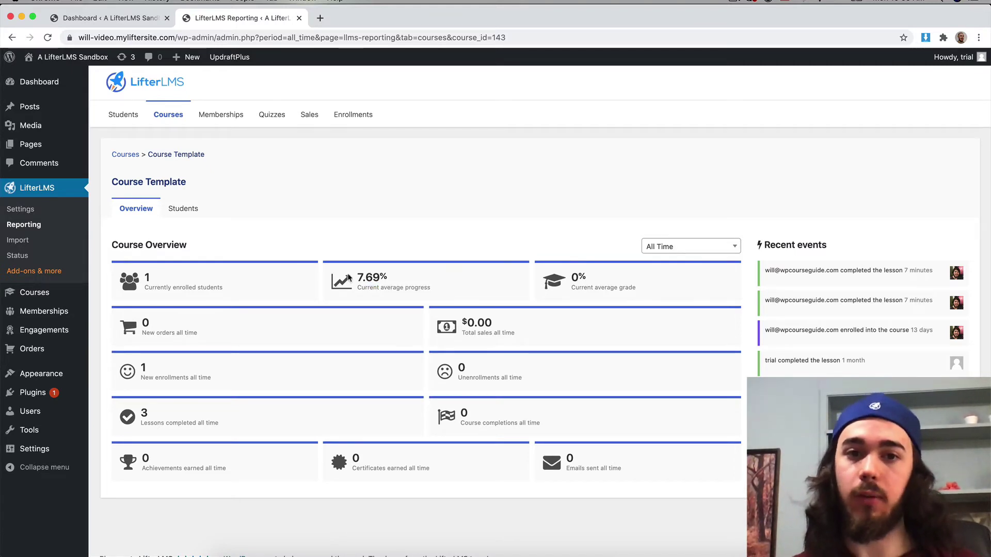
left_click_drag(364, 278, 417, 284)
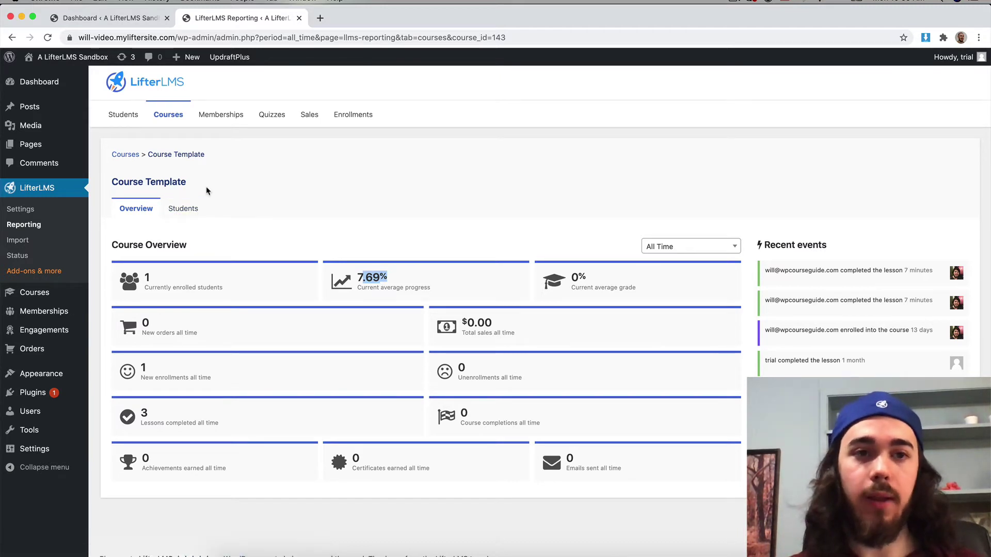
Check the empty Memberships report, then view the Quizzes report showing no quizzes
left_click(223, 116)
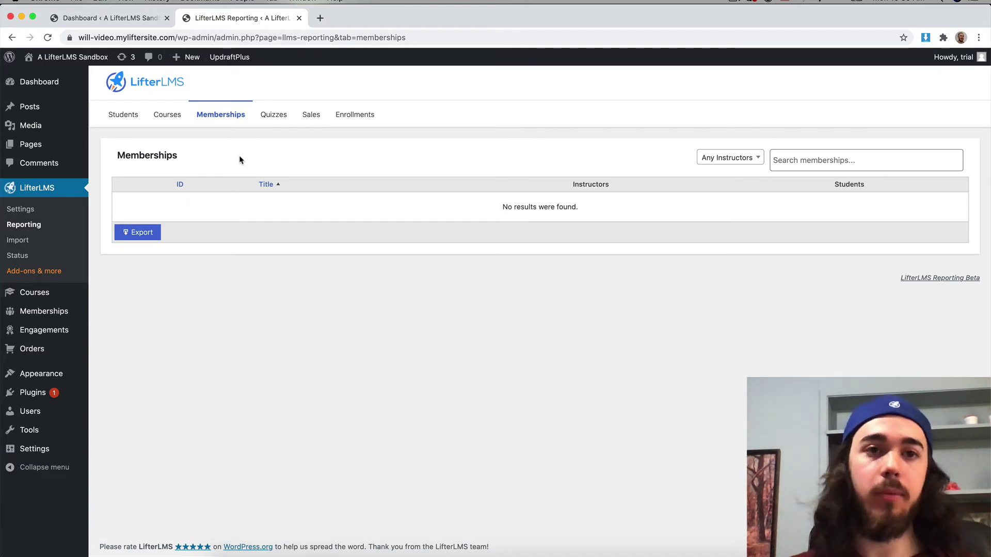
left_click(268, 124)
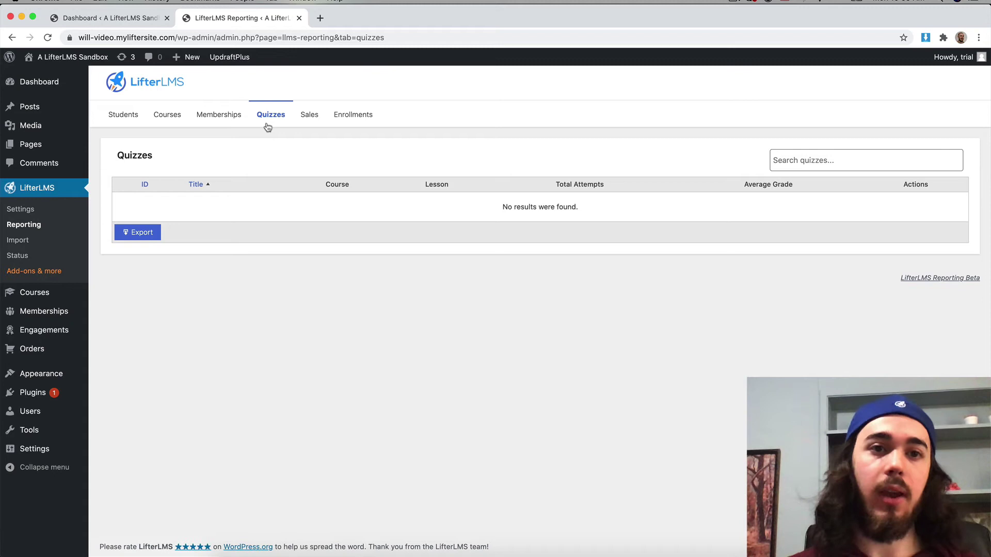
Open Course Template in the Course Builder in a new tab and select lesson 2's quiz settings
right_click(52, 287)
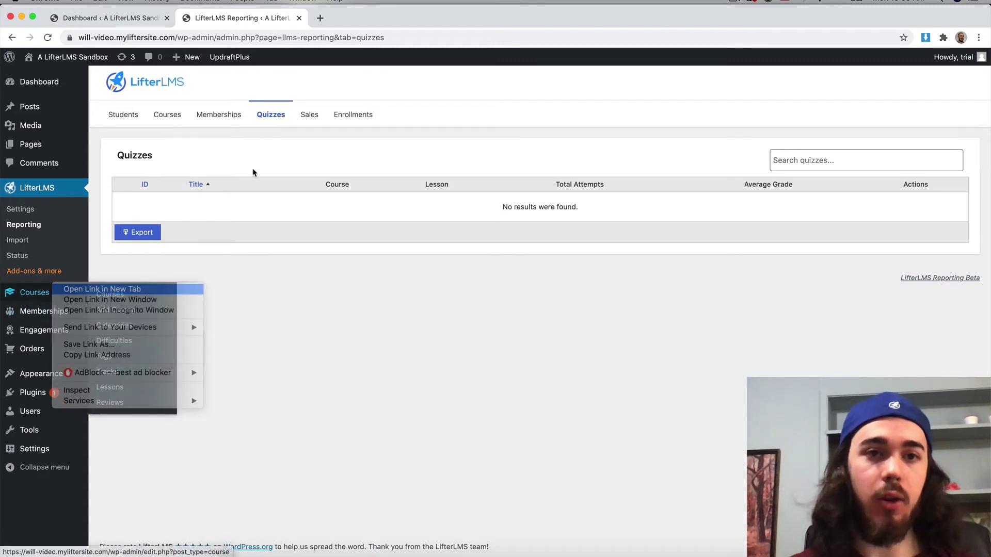
key("ctrl+Tab")
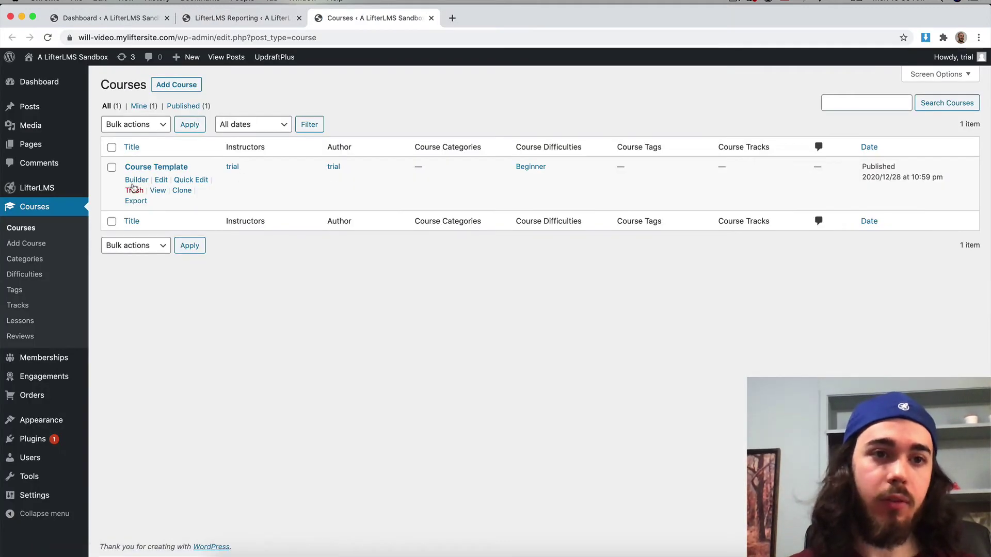
left_click(137, 181)
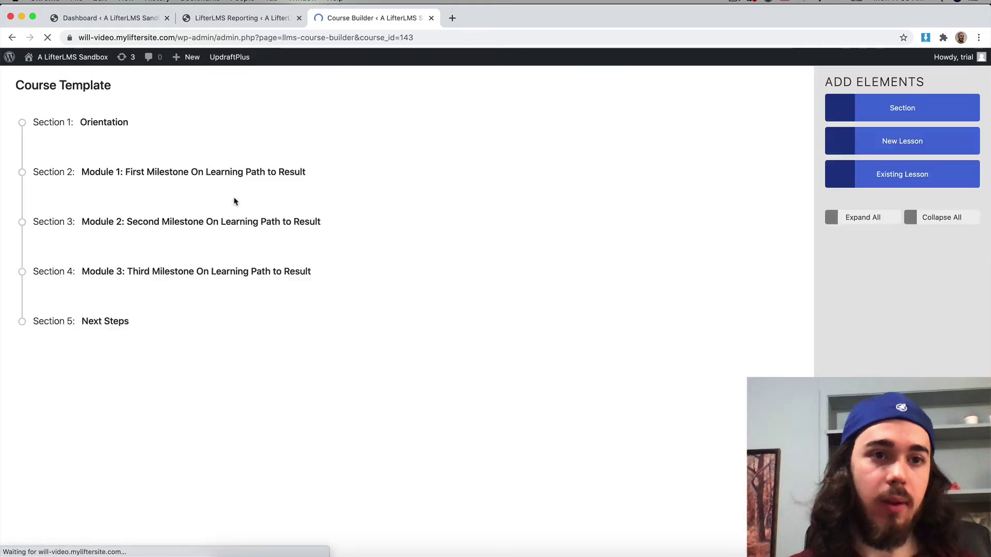
left_click(142, 123)
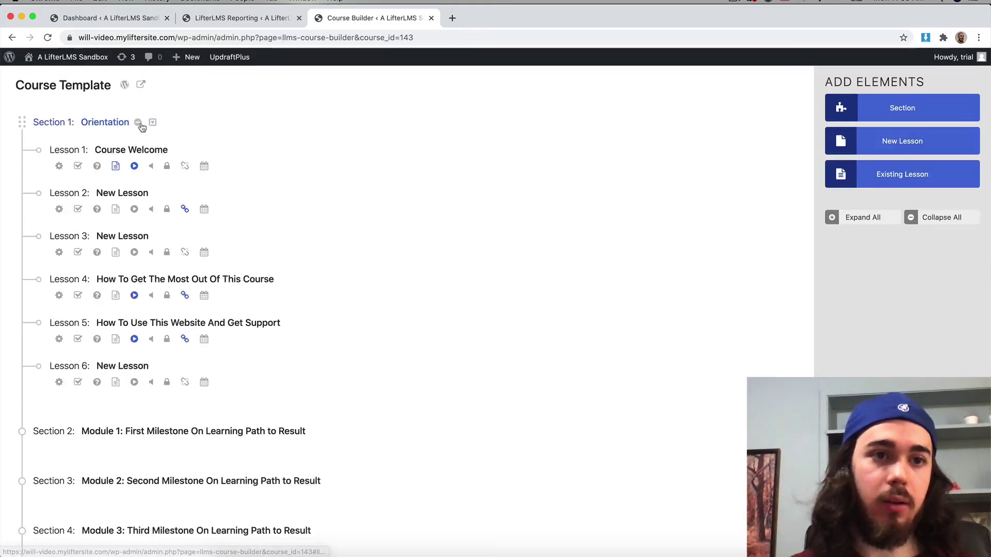
left_click(96, 208)
Create a quiz for lesson 2 with the multiple-choice question 'What is your favorite color?'
left_click(651, 203)
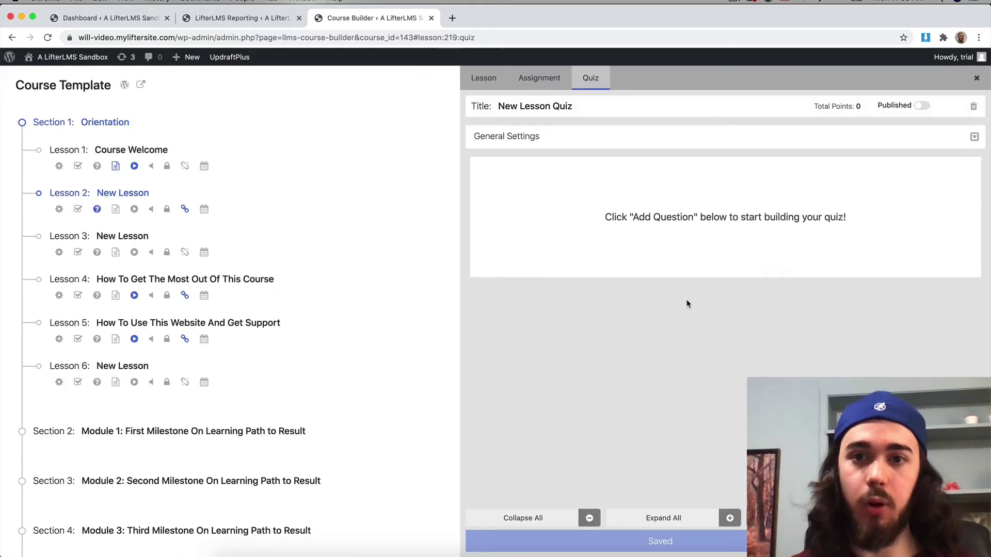
left_click(805, 518)
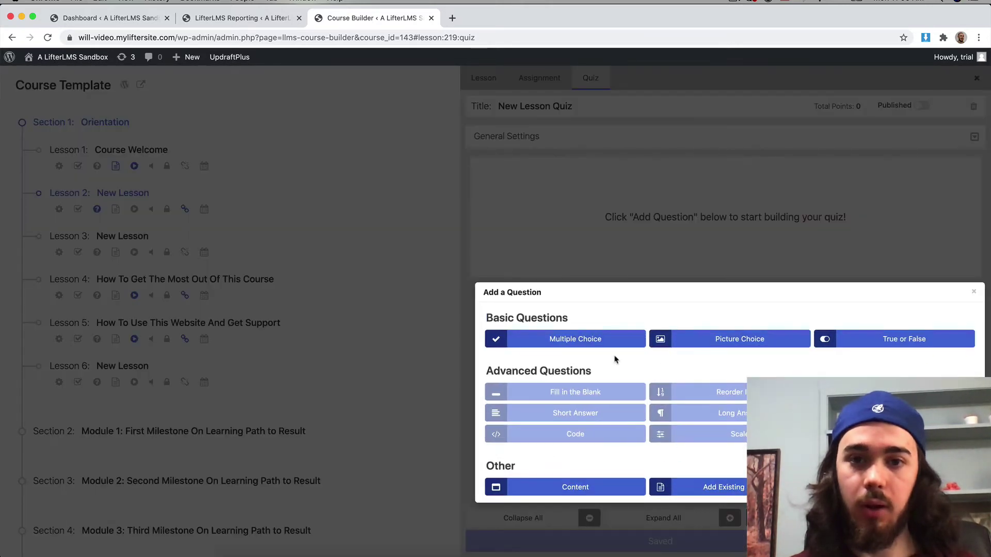
left_click(614, 342)
left_click(563, 173)
type("W")
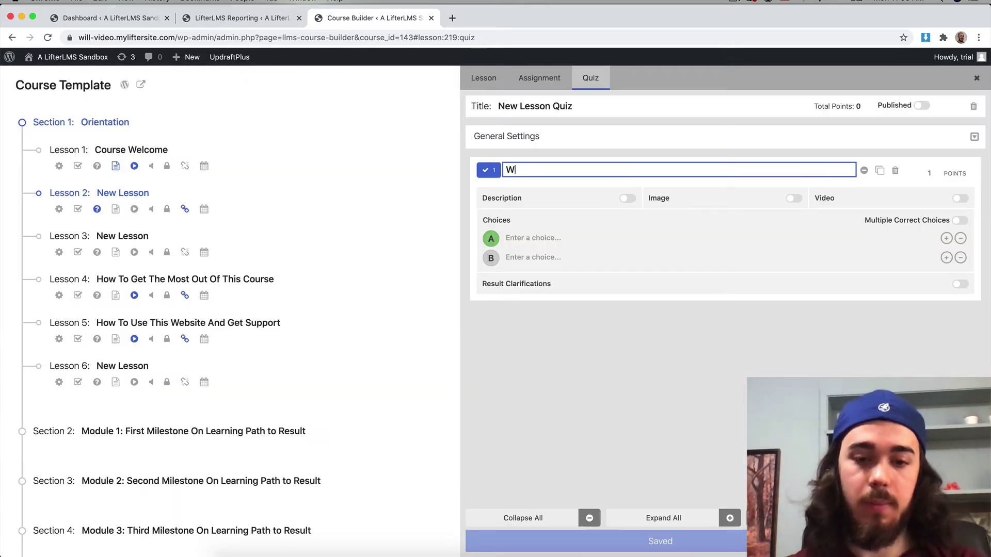
type("hat is your favorite color?")
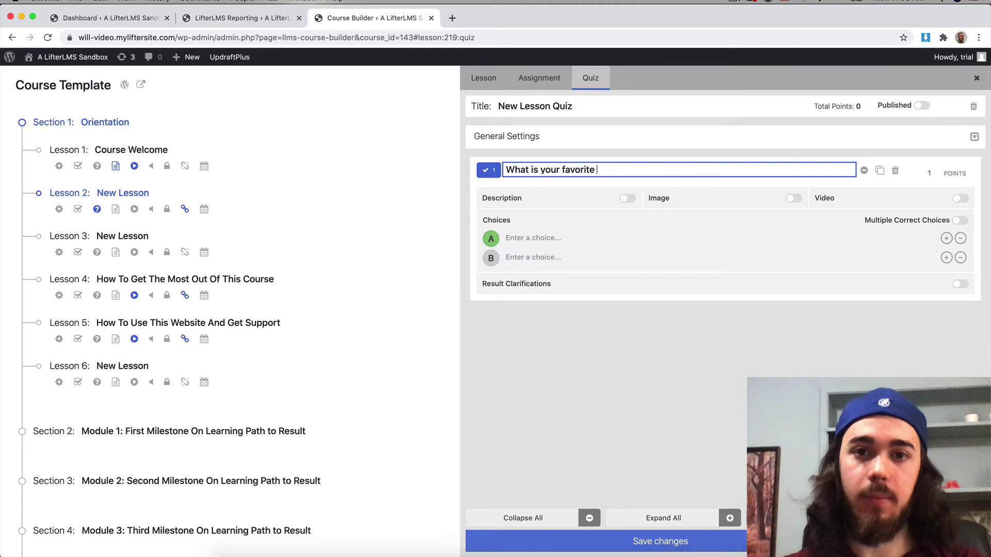
Add choices Green and Red, mark Green correct, publish the quiz and save
left_click(535, 238)
type("Green")
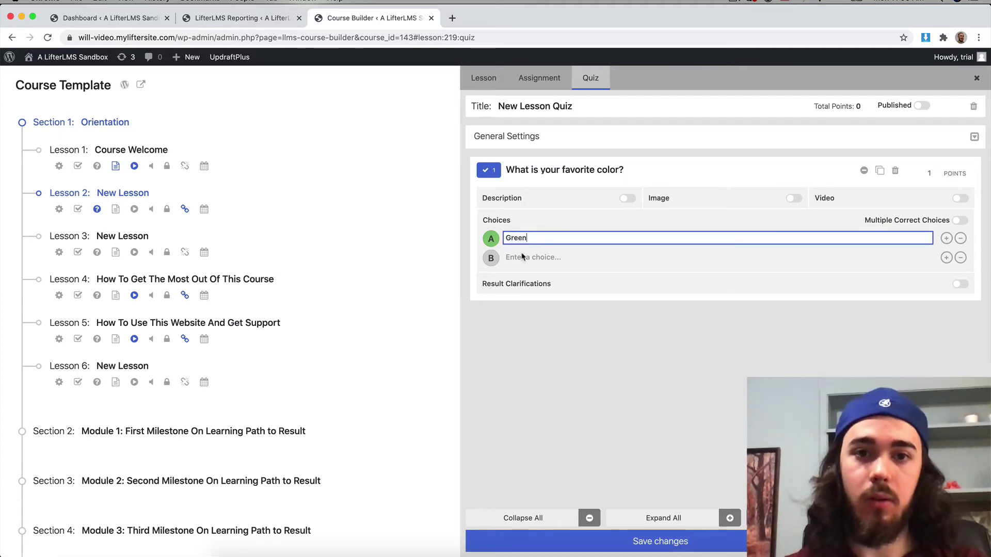
key("Tab")
type("Red")
left_click(549, 343)
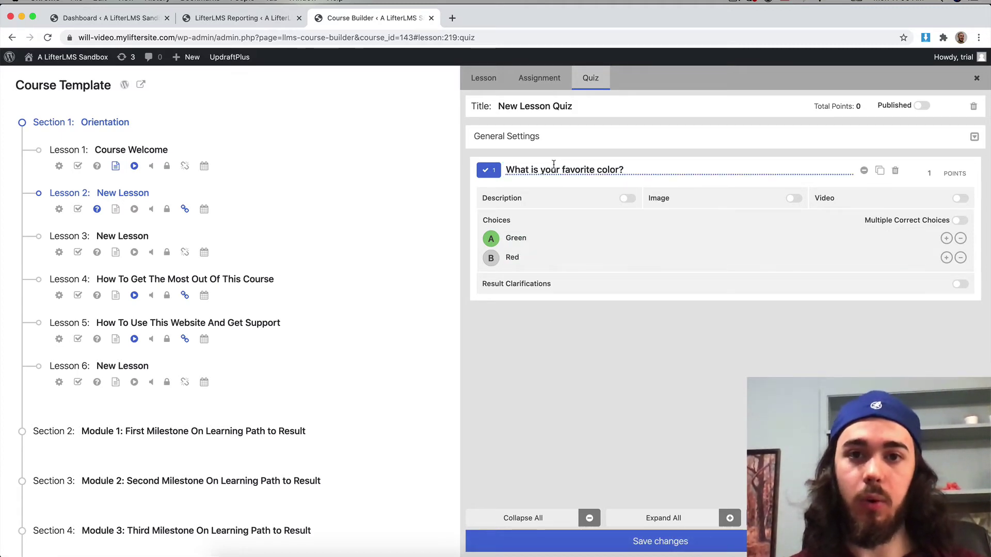
left_click(922, 106)
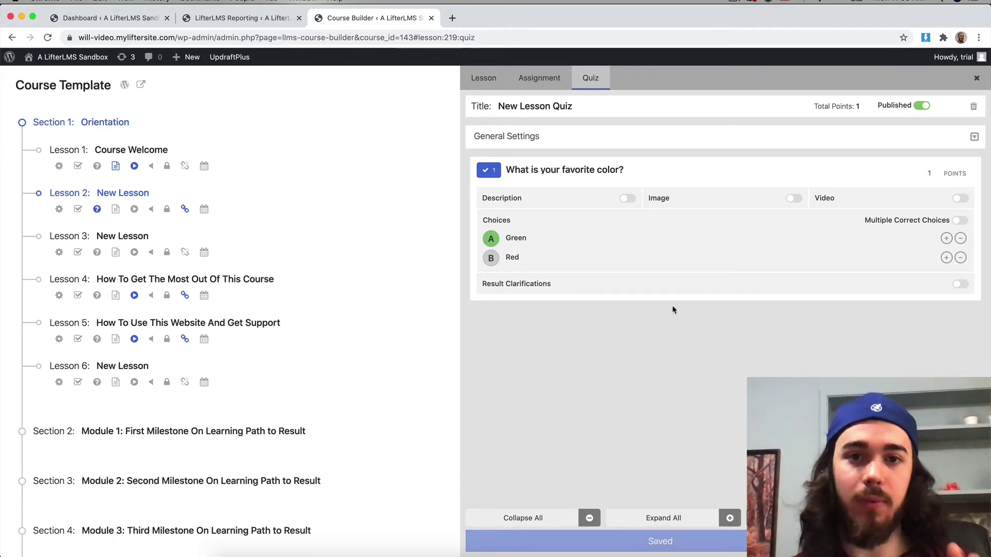
left_click(492, 240)
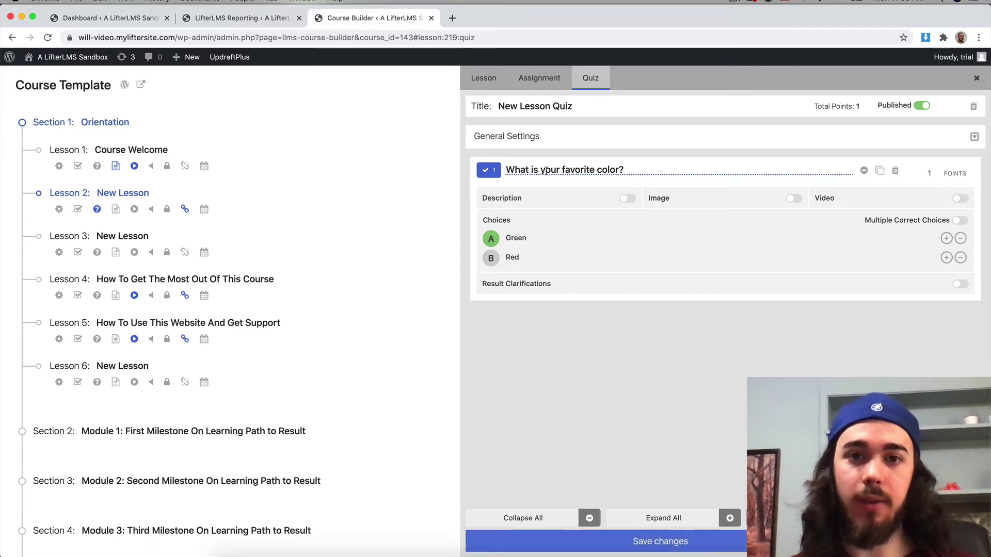
left_click(537, 546)
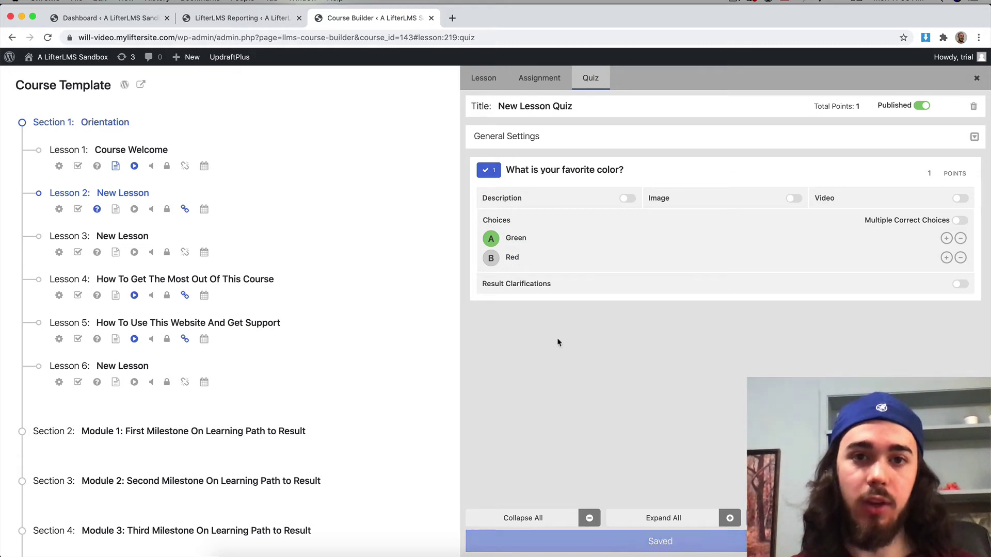
Take New Lesson Quiz on the site answering Green, then reload the Quizzes report to show the attempt
left_click(177, 194)
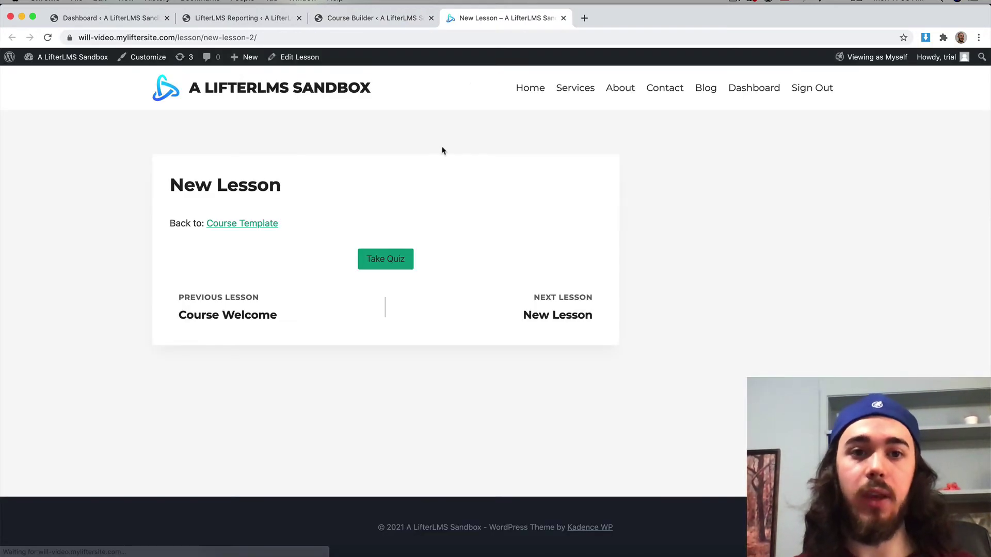
left_click(388, 260)
left_click(199, 343)
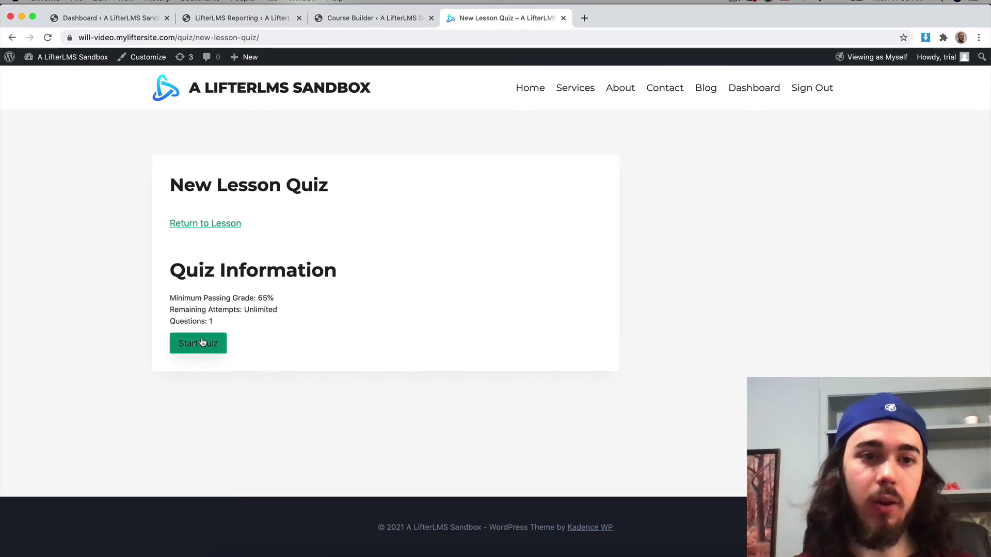
left_click(261, 298)
left_click(263, 362)
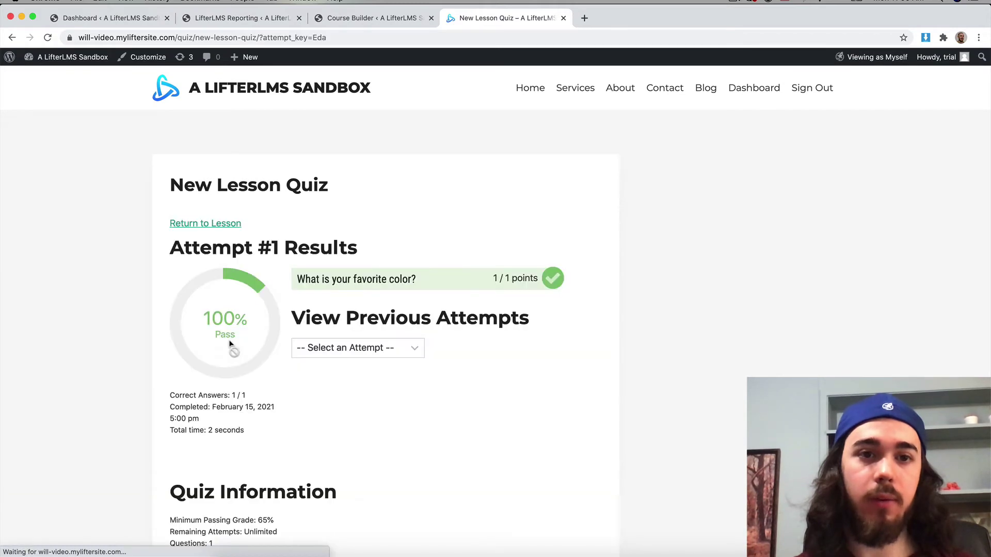
left_click(209, 18)
left_click(47, 37)
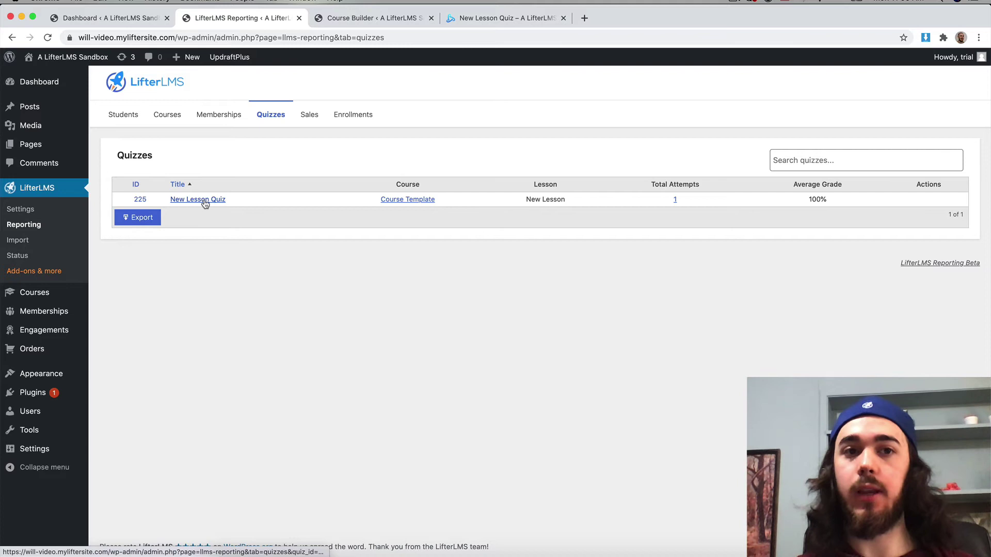
Open New Lesson Quiz's attempts and view attempt #1's details, revealing the chosen Green answer
left_click(205, 203)
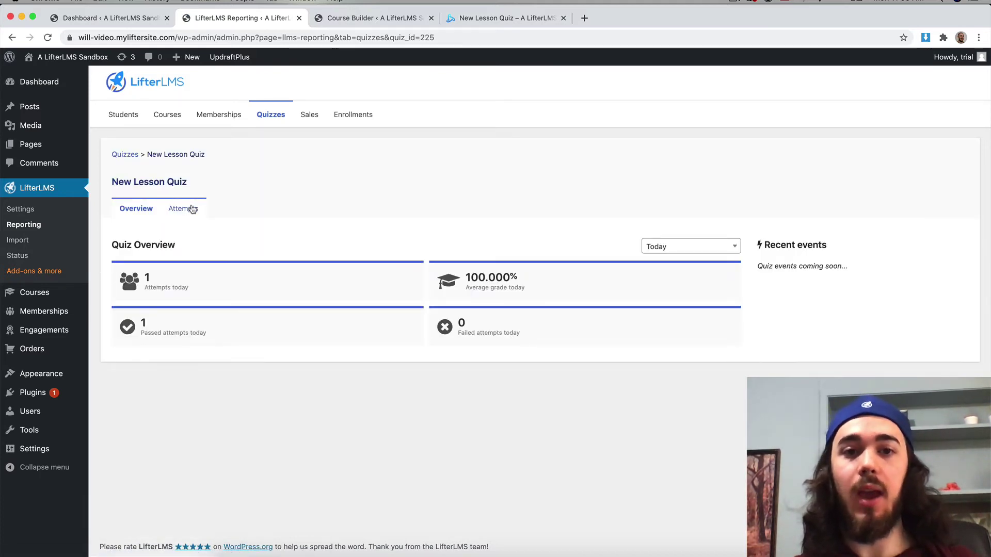
left_click(192, 208)
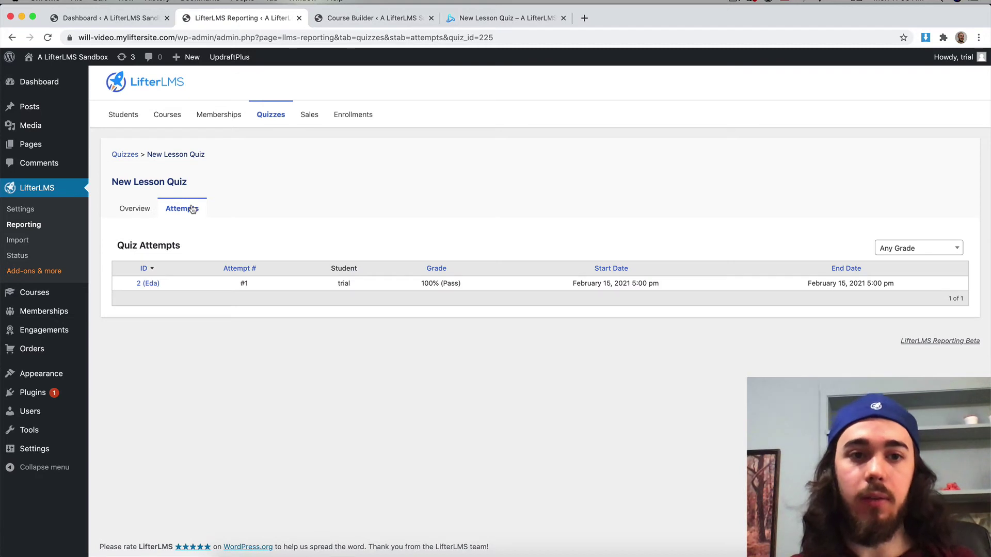
left_click_drag(336, 284, 497, 285)
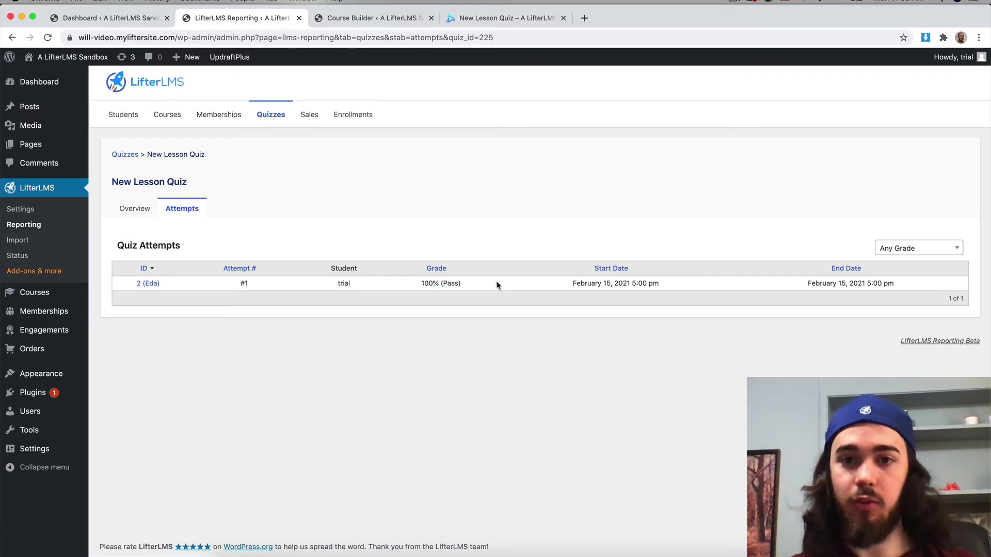
left_click(150, 284)
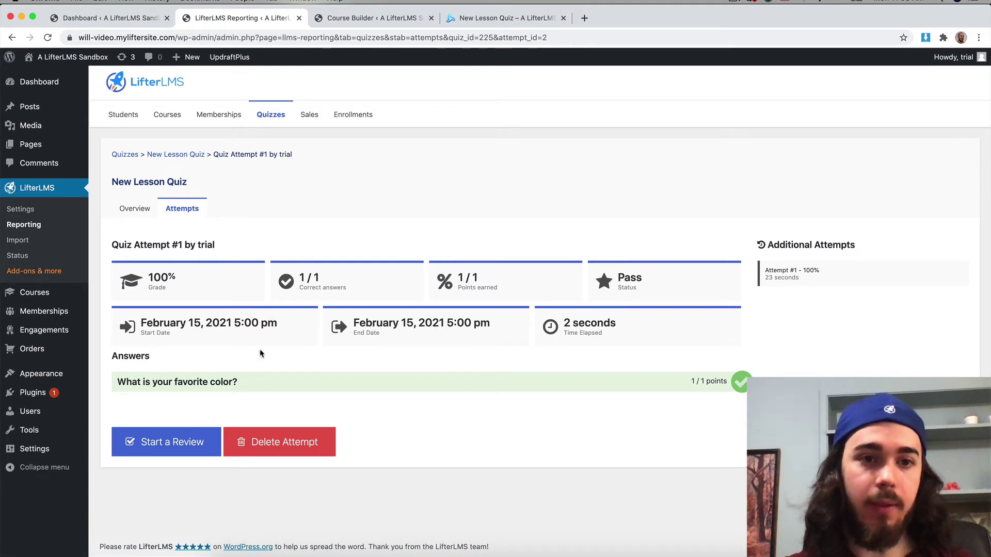
left_click(255, 384)
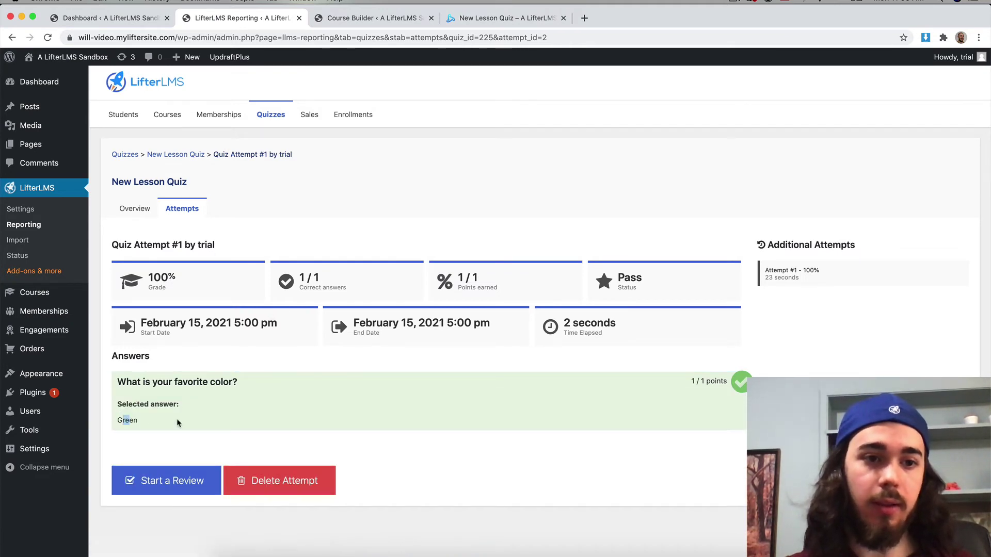
left_click(268, 412)
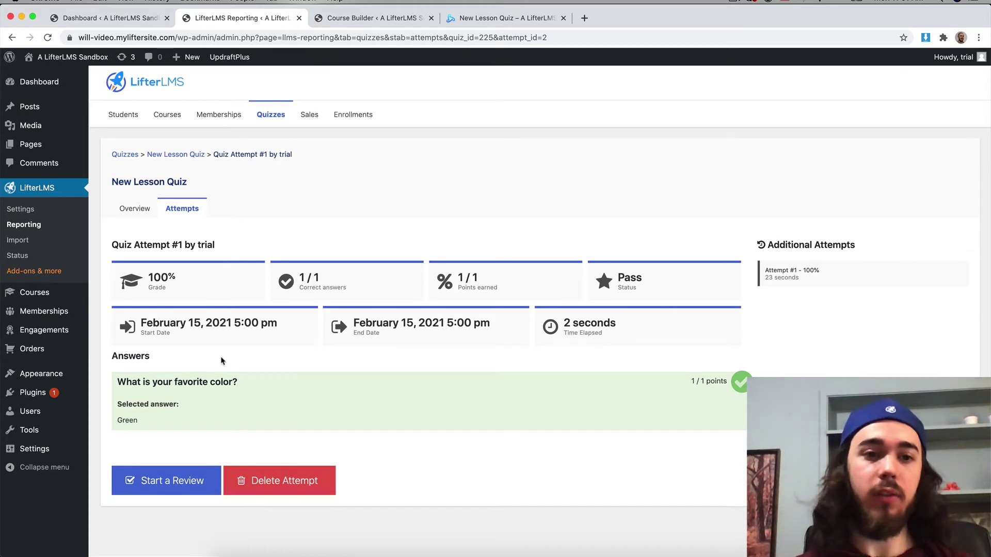
left_click(227, 393)
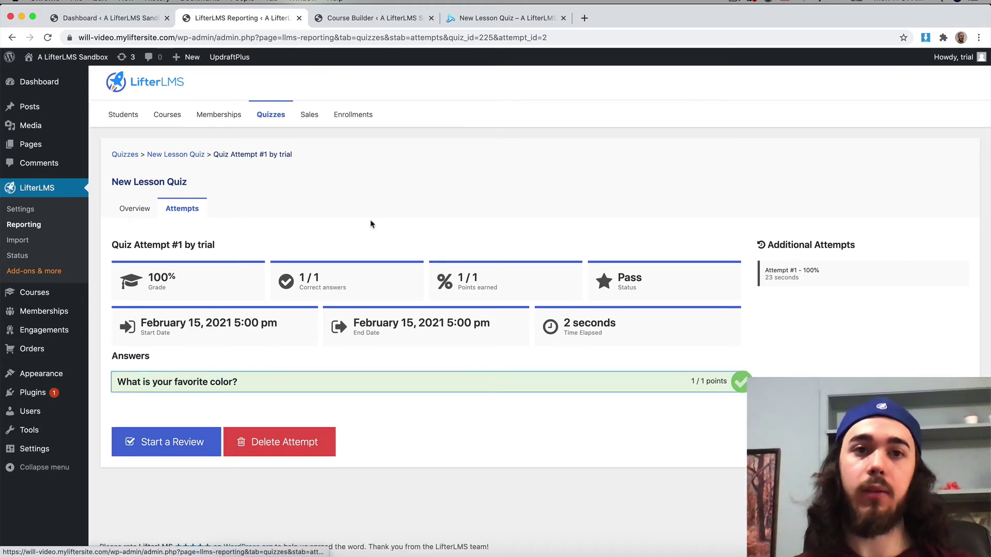
left_click(376, 20)
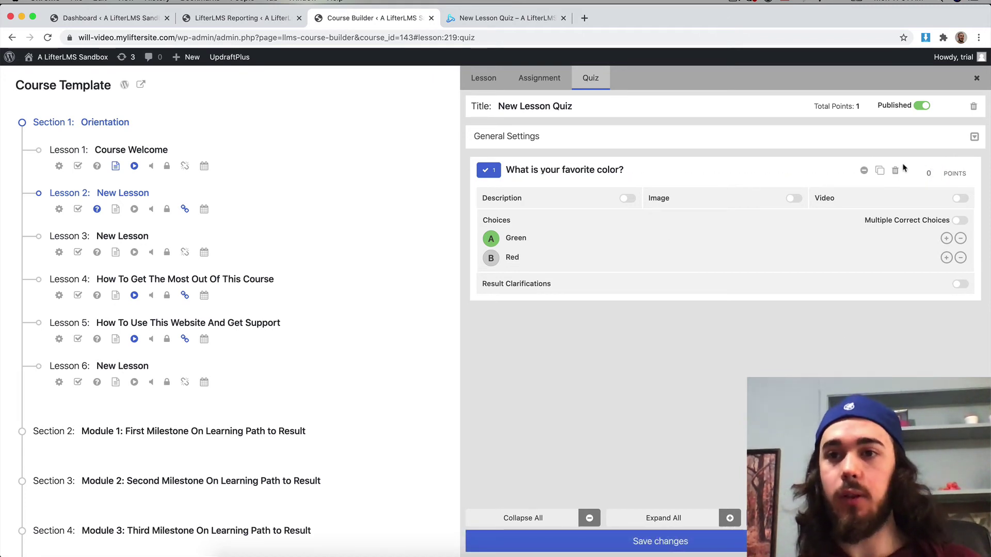
left_click(238, 18)
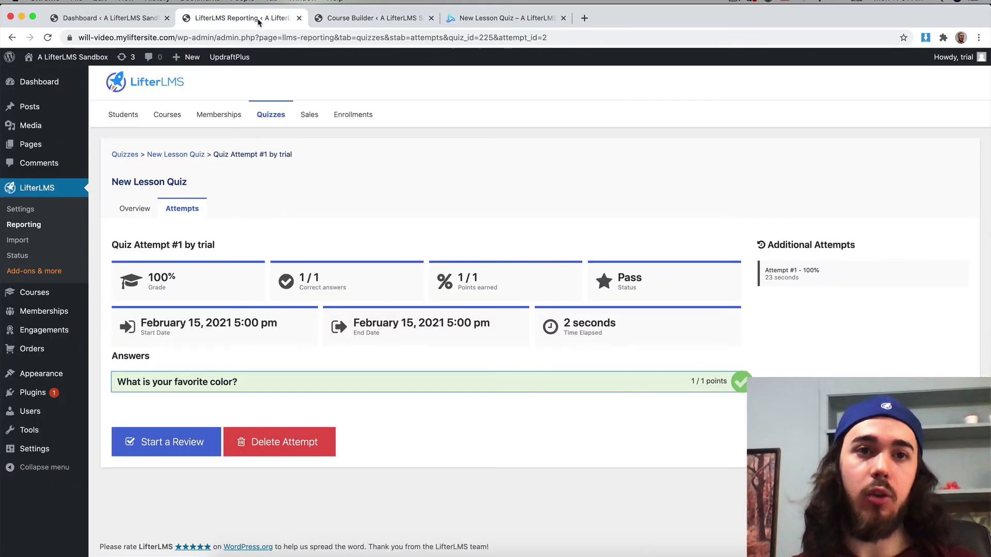
left_click(200, 386)
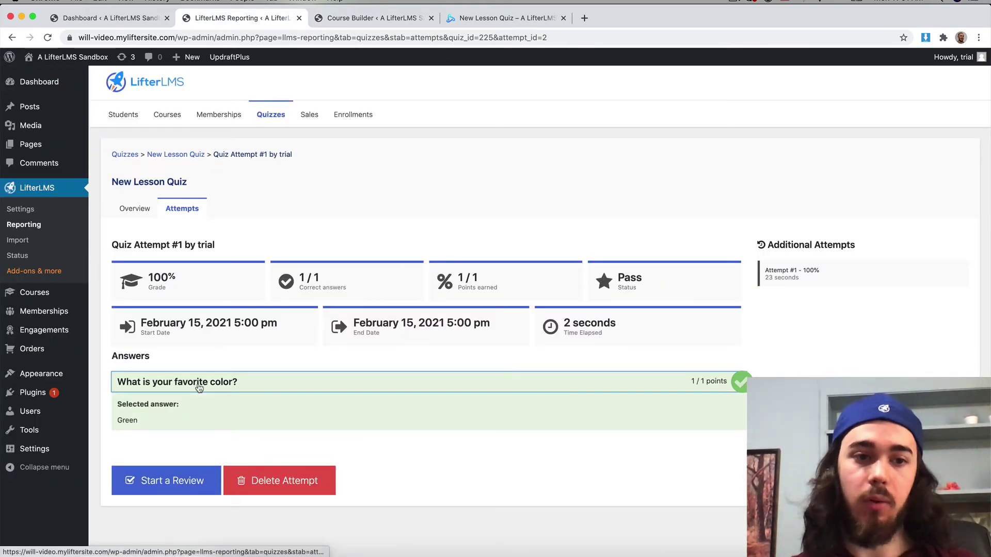
left_click(199, 386)
left_click(361, 15)
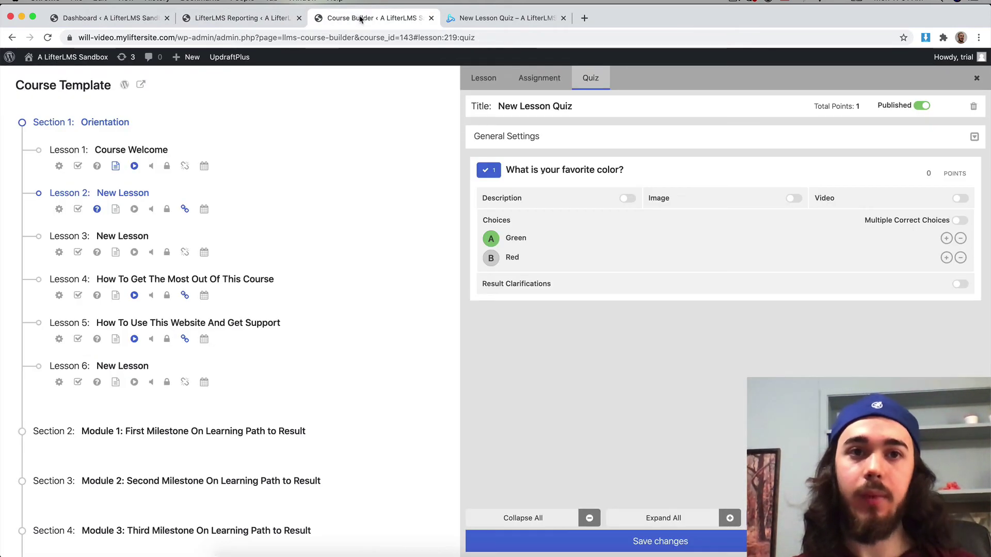
left_click(253, 21)
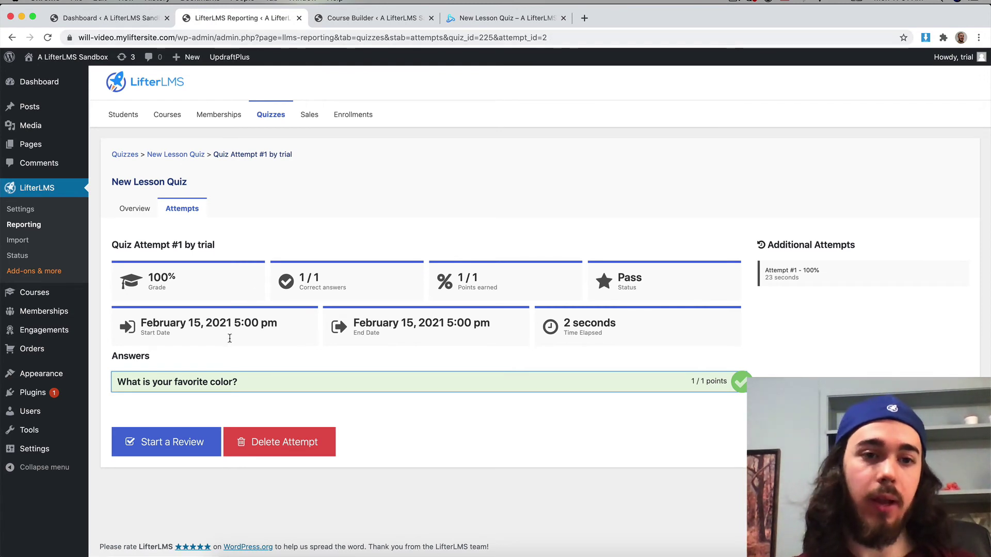
left_click(212, 382)
left_click(223, 381)
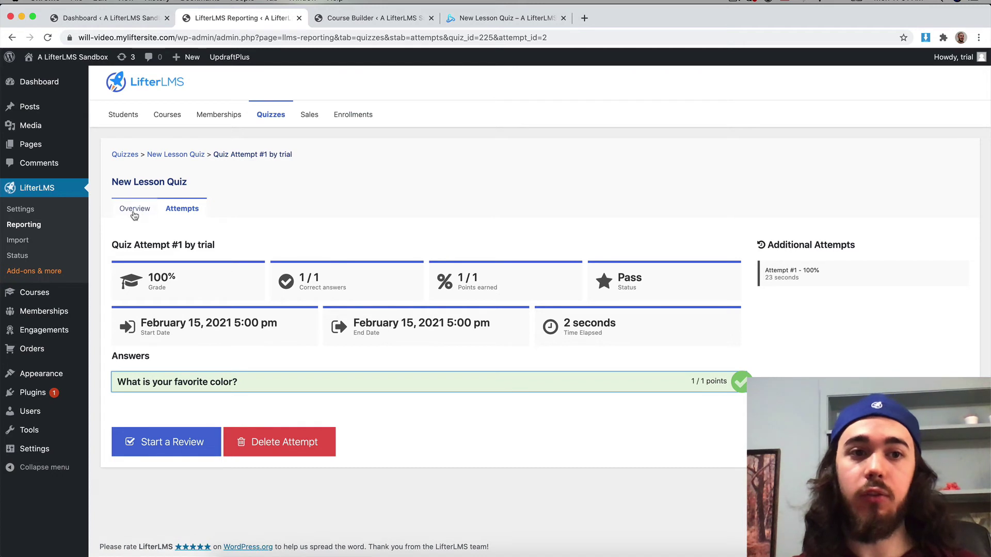
Review the Sales report's 0 sales and $0.00 net sales, then switch to Enrollments
left_click(305, 116)
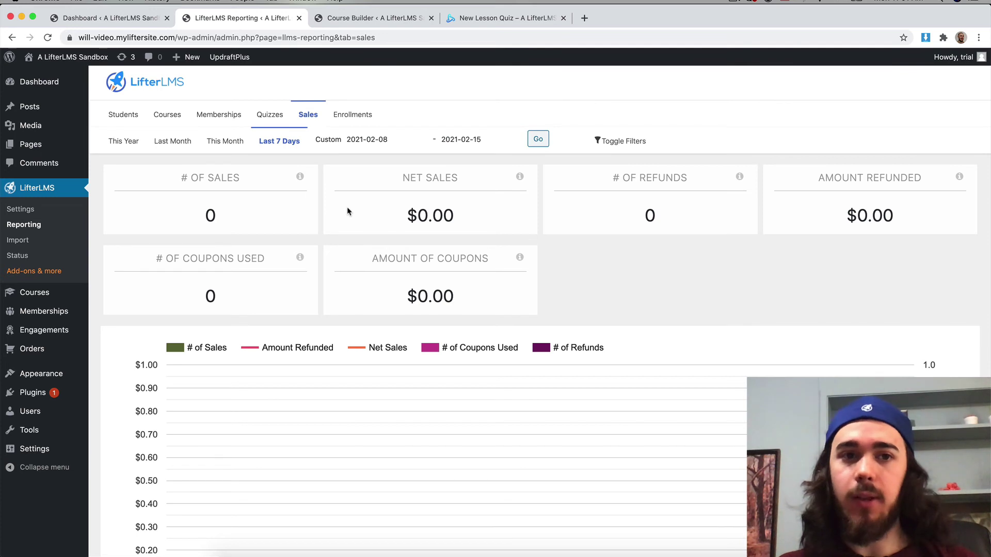
left_click_drag(201, 223, 222, 224)
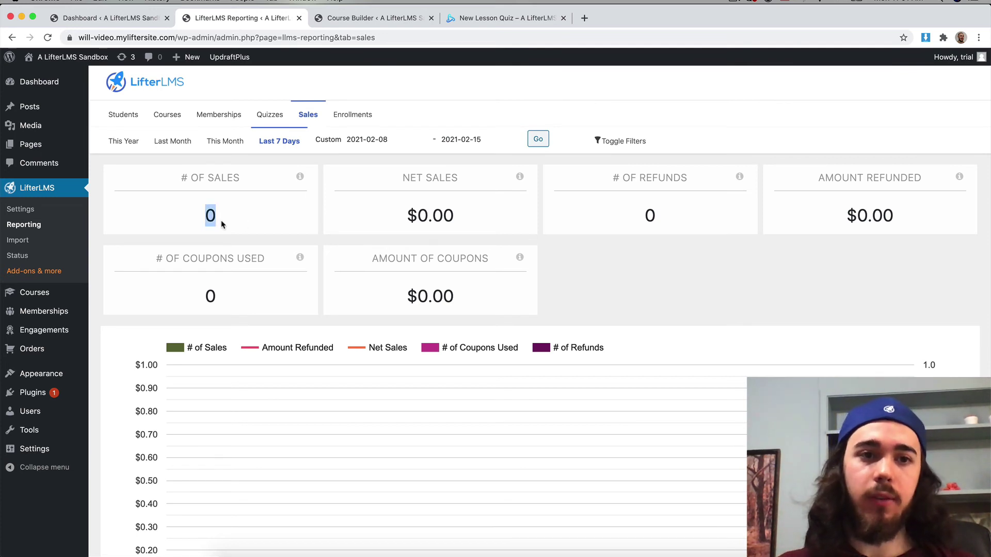
left_click_drag(401, 211, 526, 221)
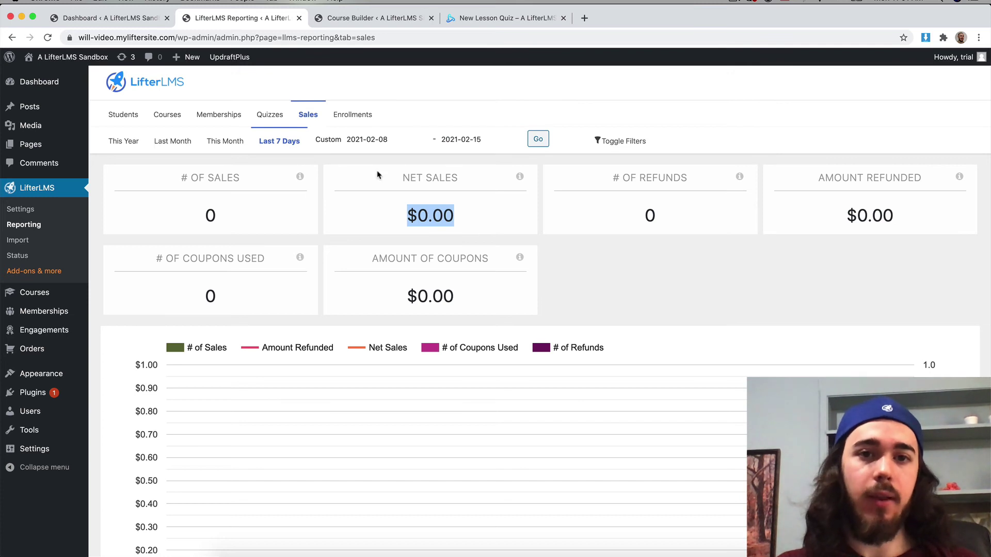
left_click(354, 118)
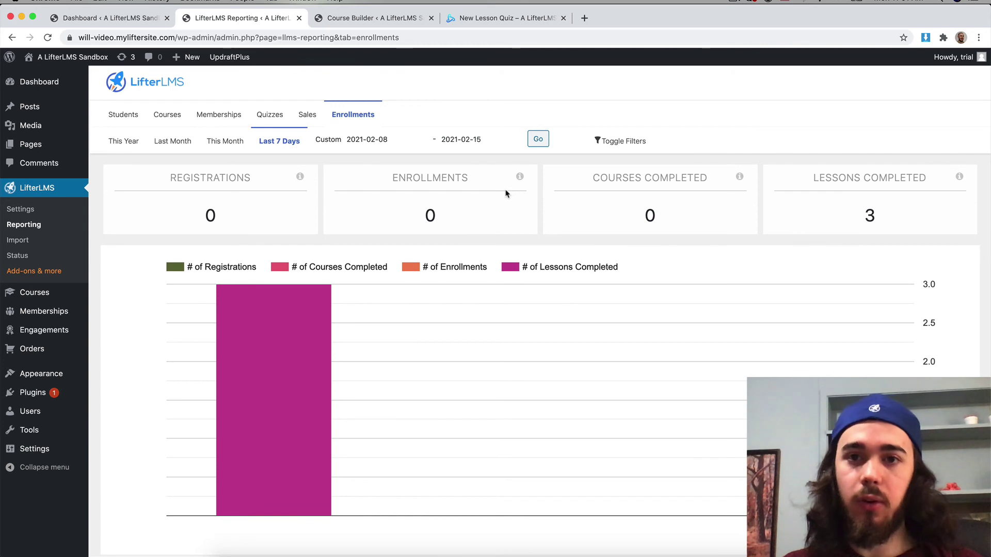
double_click(664, 216)
double_click(880, 221)
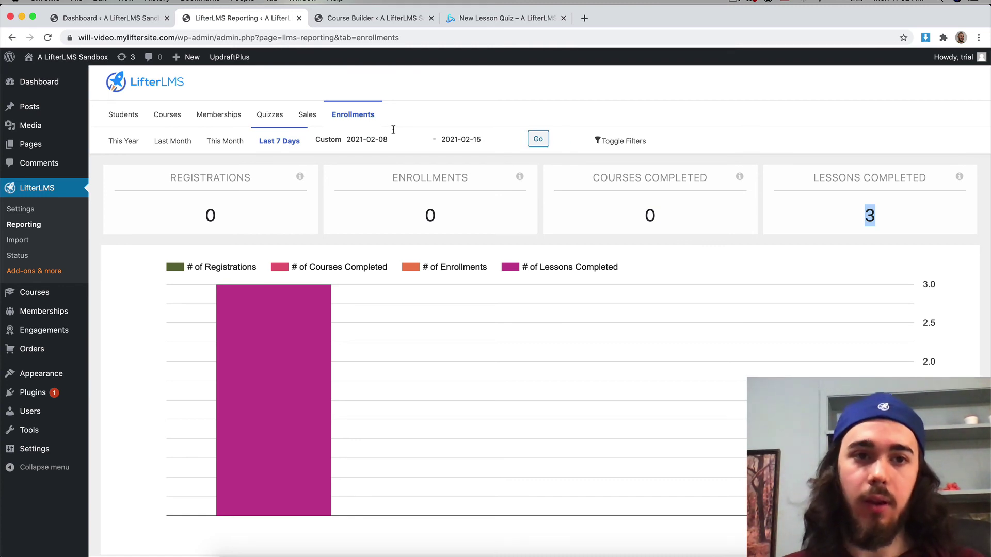
left_click_drag(227, 214, 206, 215)
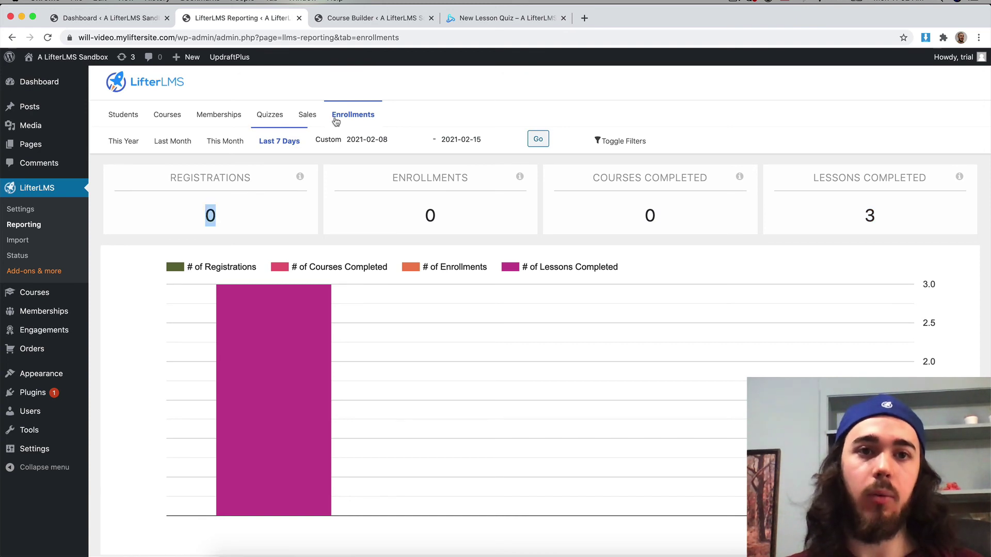